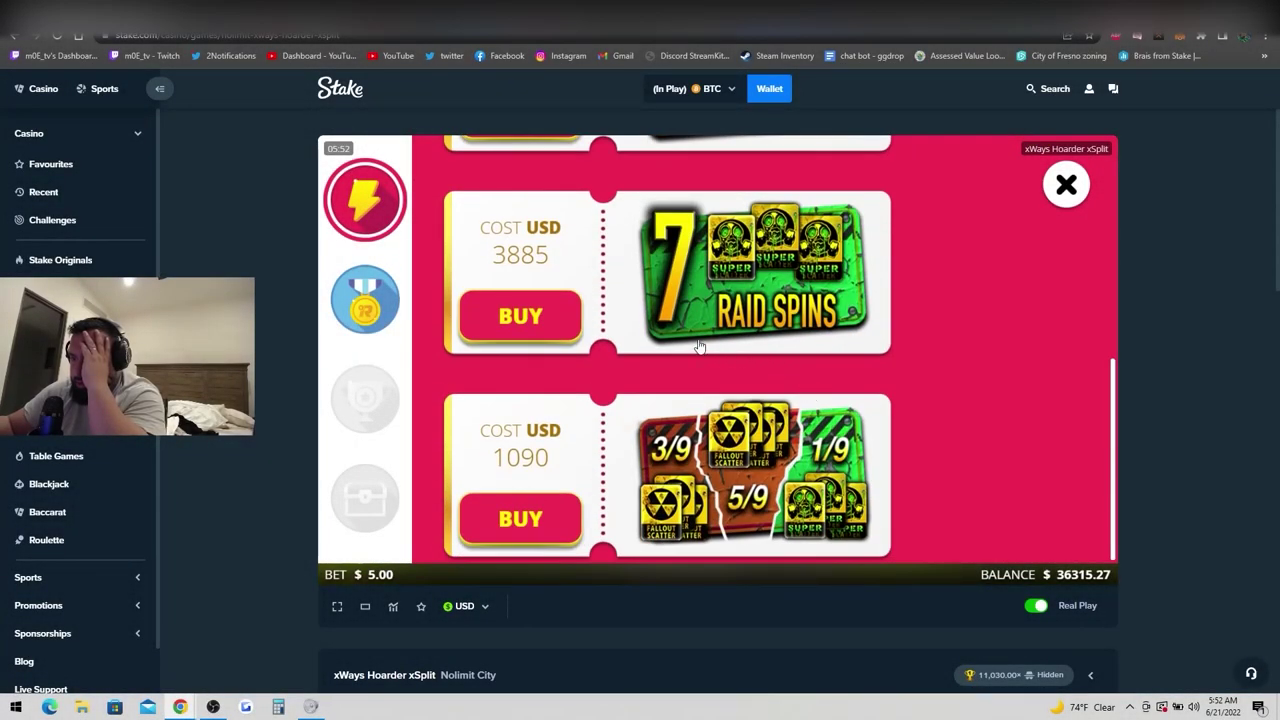
{"action": "scroll", "coordinate": [700, 346], "scroll_direction": "up", "scroll_amount": 1}
{"action": "scroll", "coordinate": [620, 358], "scroll_direction": "up", "scroll_amount": 2}
{"action": "scroll", "coordinate": [541, 370], "scroll_direction": "down", "scroll_amount": 2}
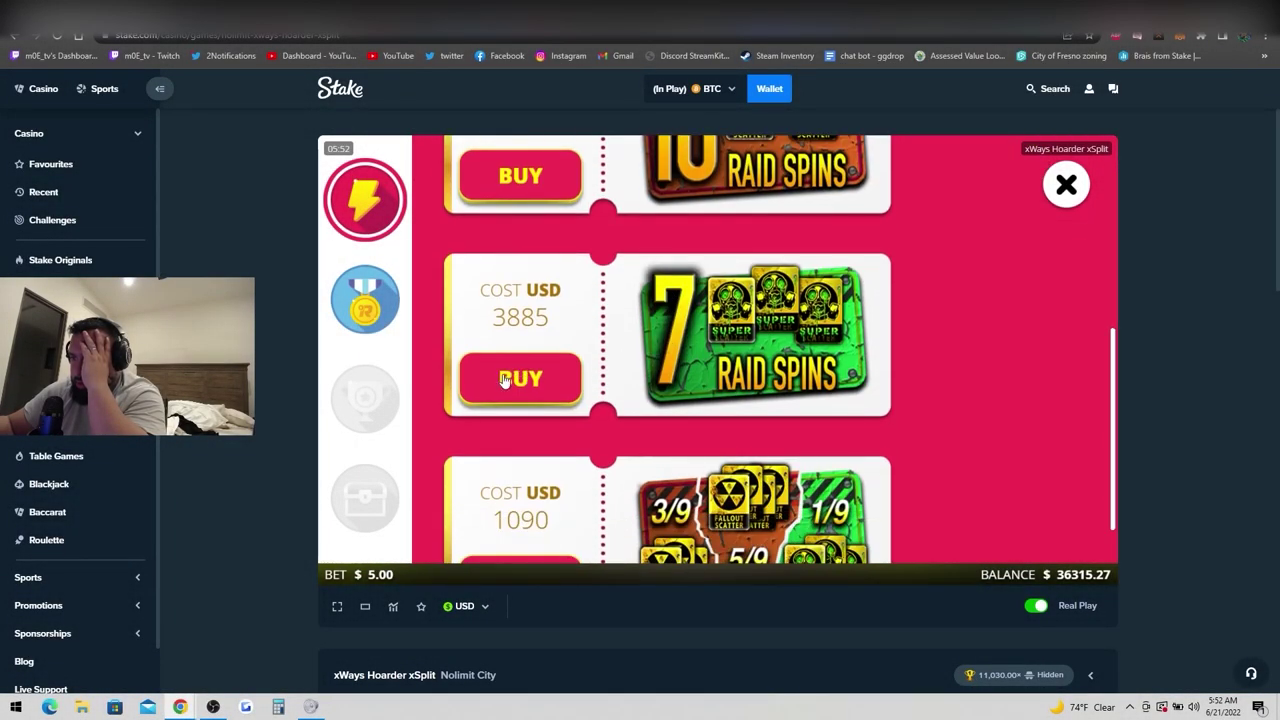
Buy the 3885 USD 7 Raid Spins bonus and dismiss the Bunker Raid banner
{"action": "left_click", "coordinate": [505, 381]}
{"action": "left_click", "coordinate": [722, 481]}
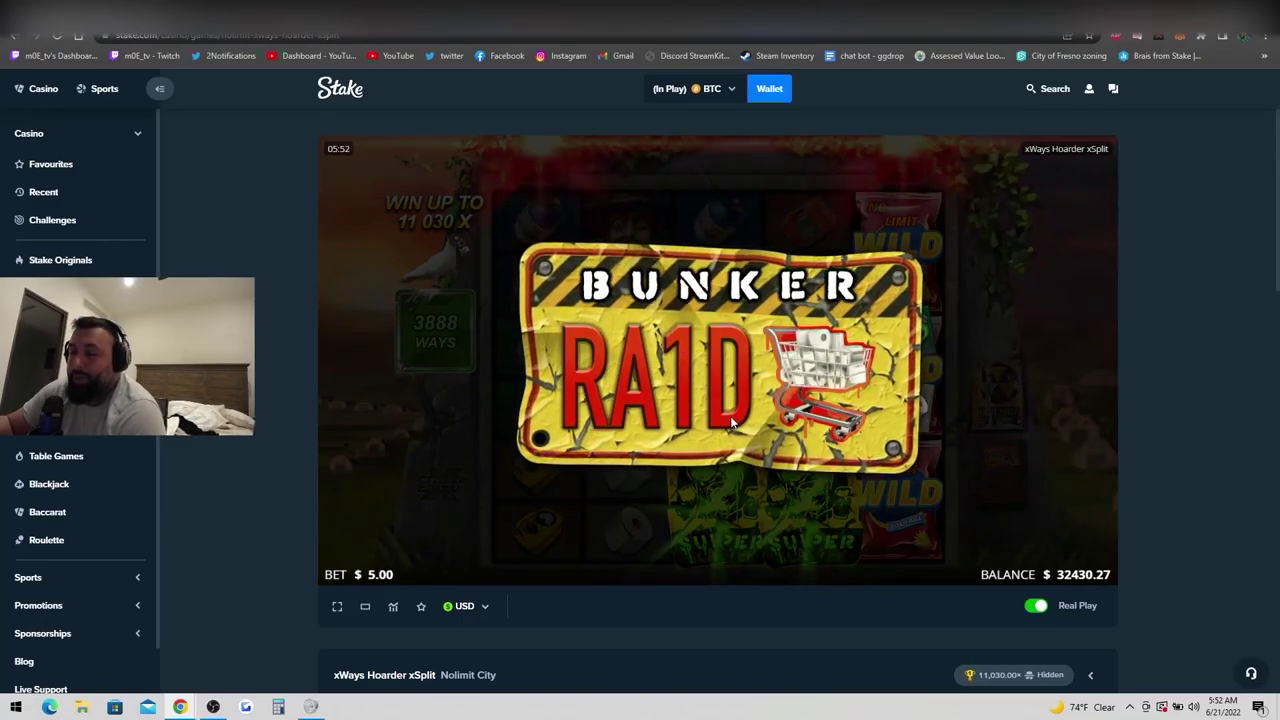
{"action": "left_click", "coordinate": [715, 418]}
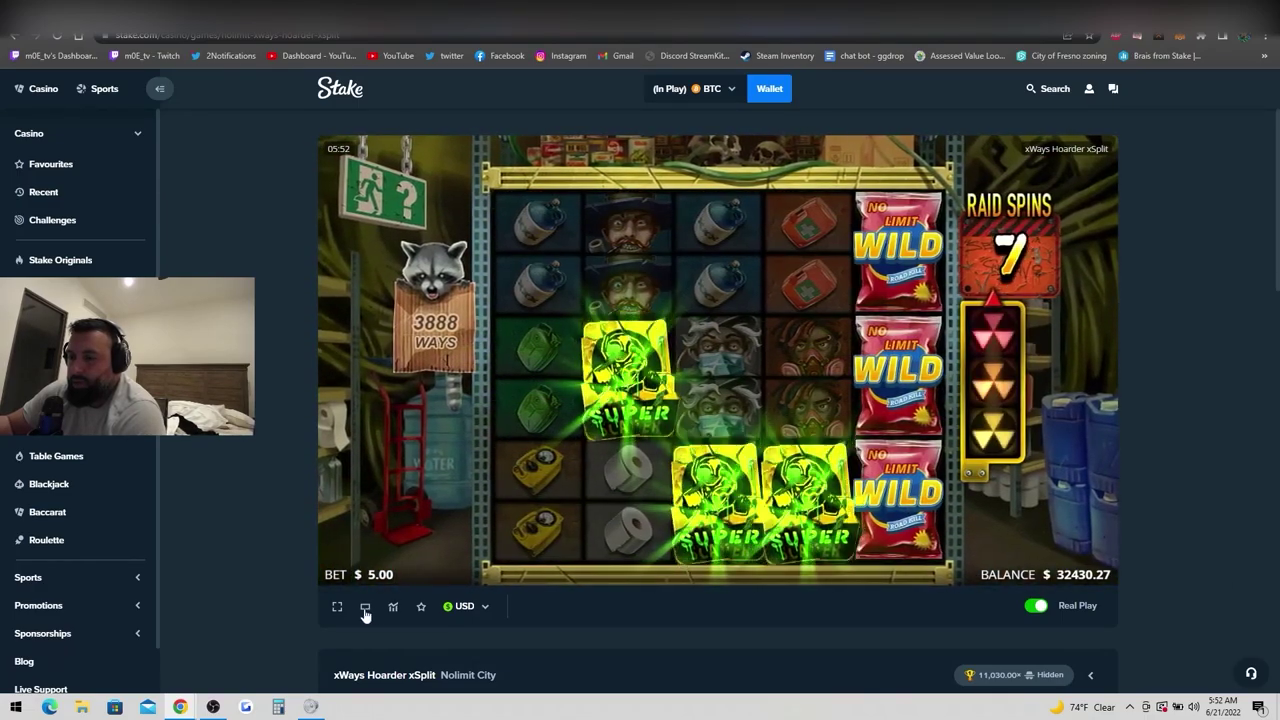
Switch the game page to the wider theatre layout while the raid spins play
{"action": "left_click", "coordinate": [365, 606]}
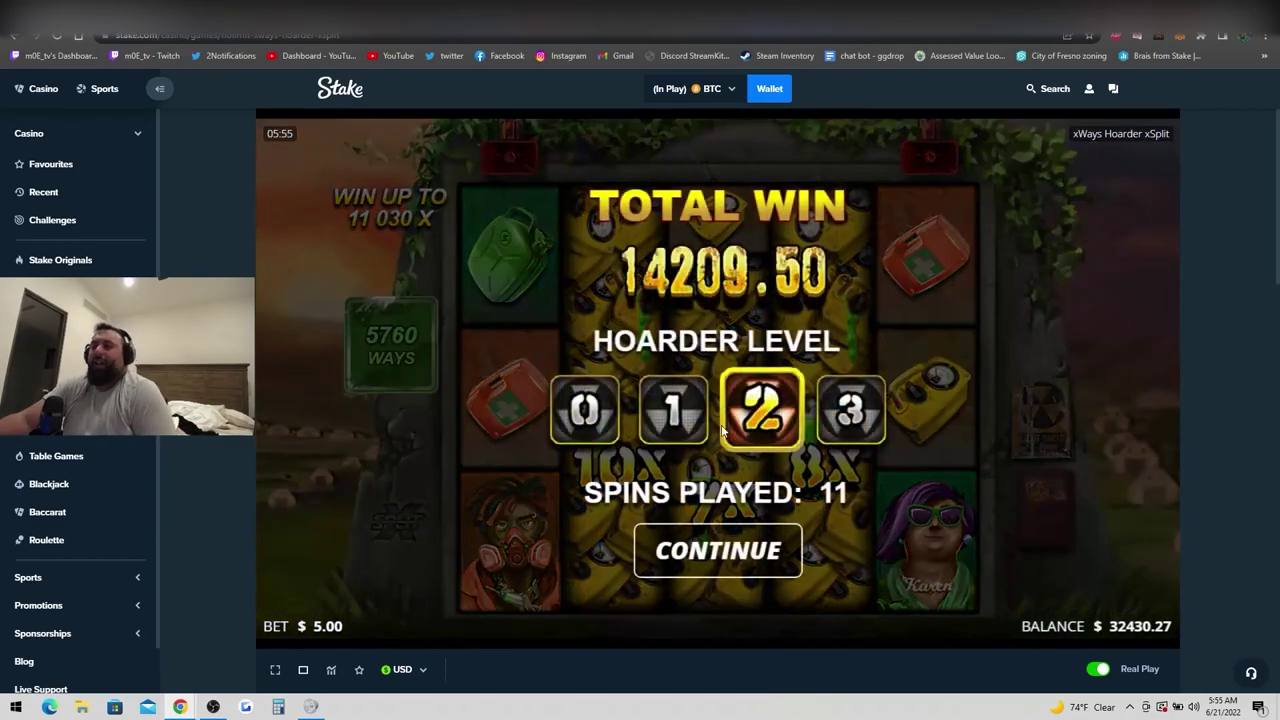
Close the 14209.50 total win summary to return to the reels
{"action": "left_click", "coordinate": [737, 556]}
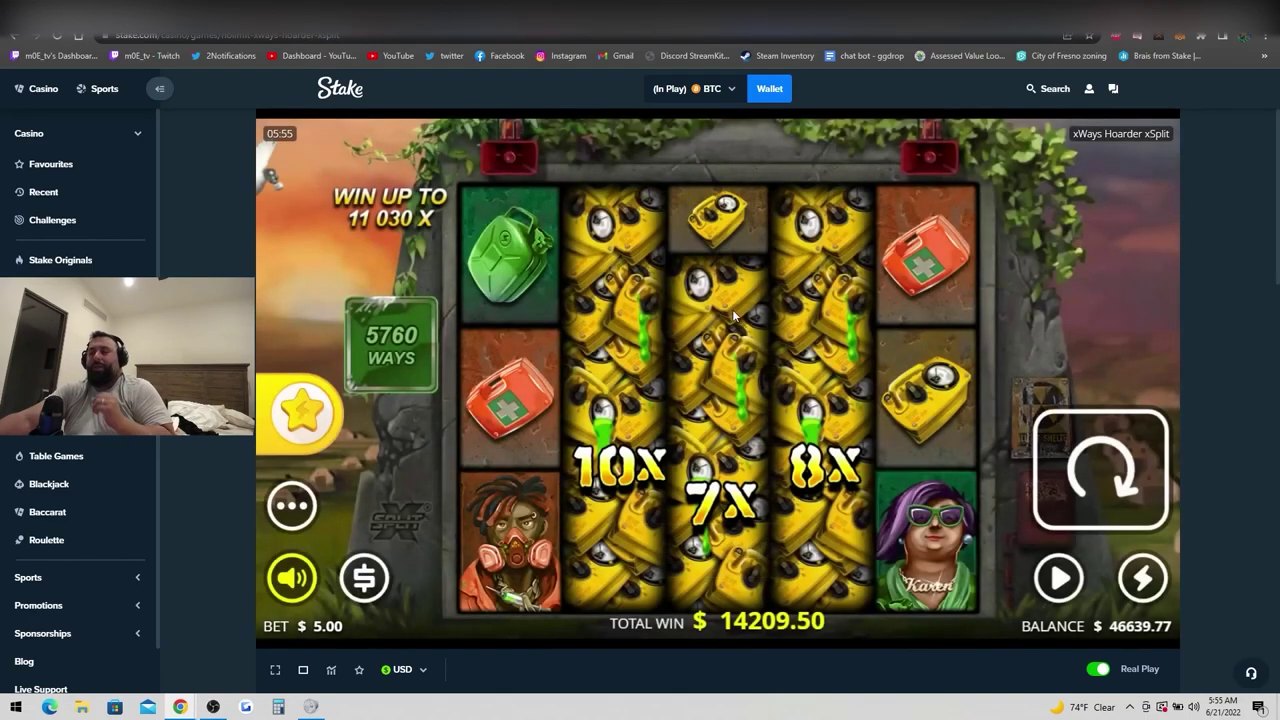